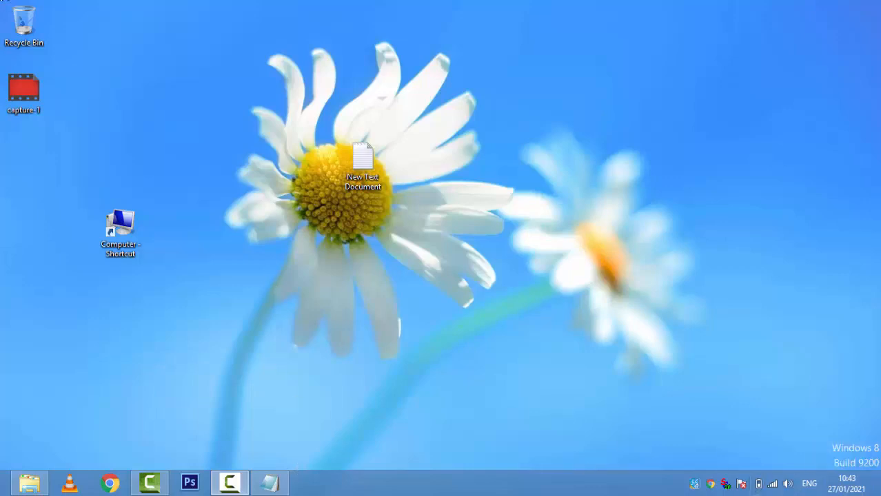
Step: Open the New Text Document file and complete its line to read "how to add download button on youtube video hd 1280"
{"action": "double_click", "coordinate": [358, 164]}
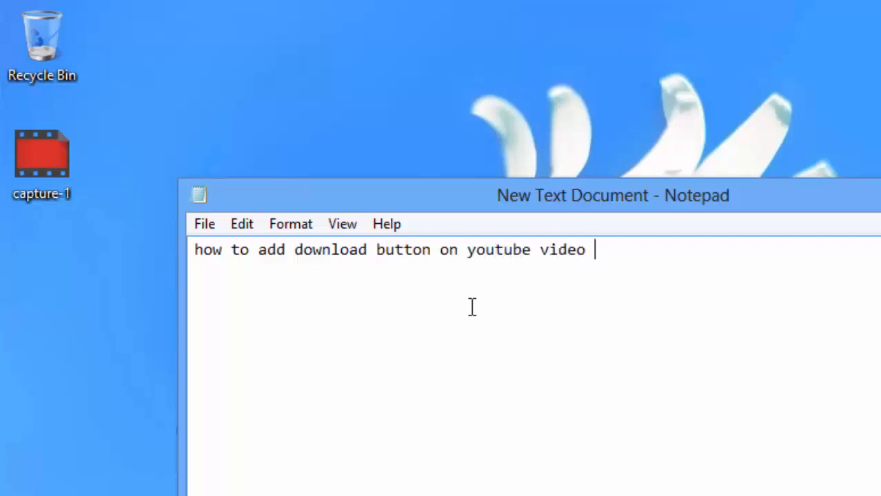
{"action": "type", "text": "hd 1280"}
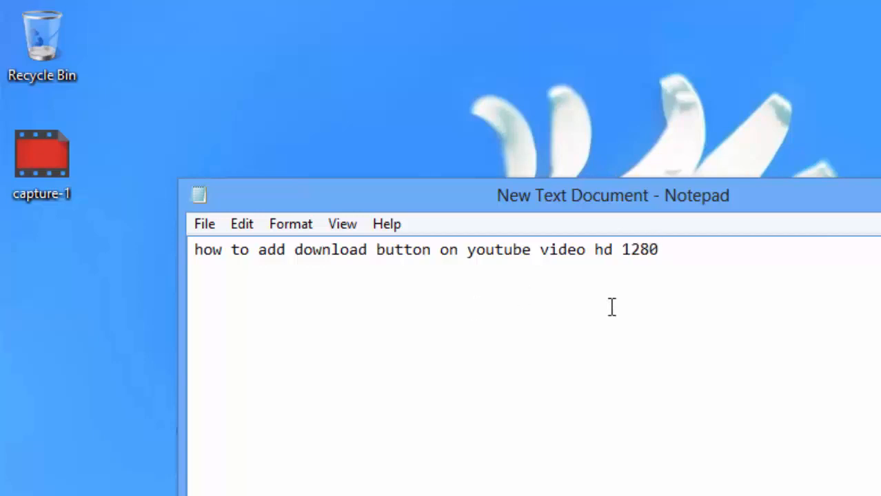
{"action": "key", "text": "ctrl+a"}
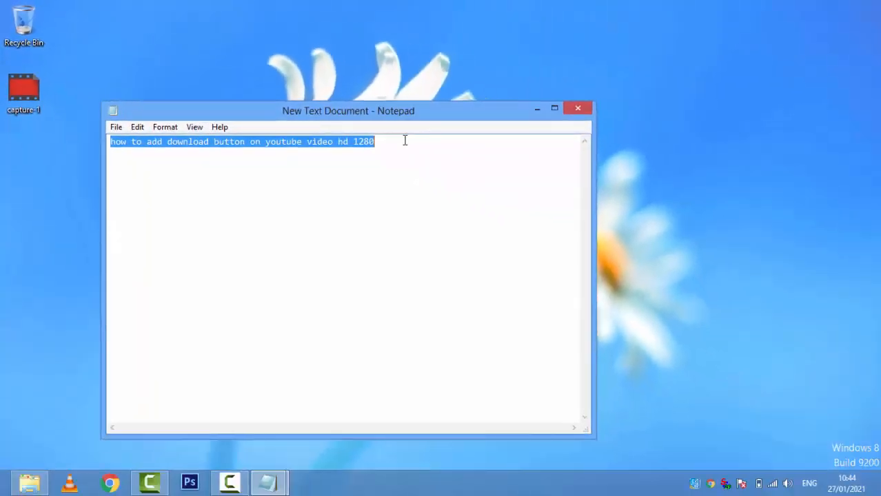
{"action": "left_click", "coordinate": [374, 288]}
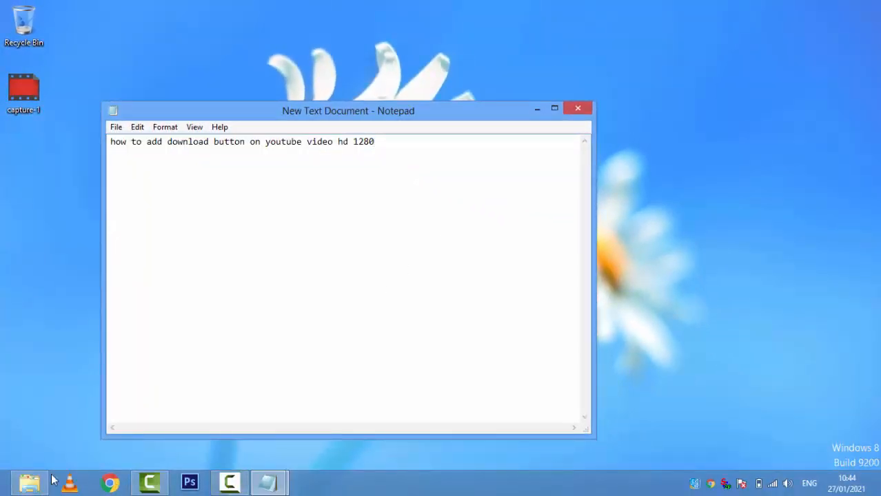
Step: Switch to Chrome and open the YouTube home page
{"action": "left_click", "coordinate": [112, 485]}
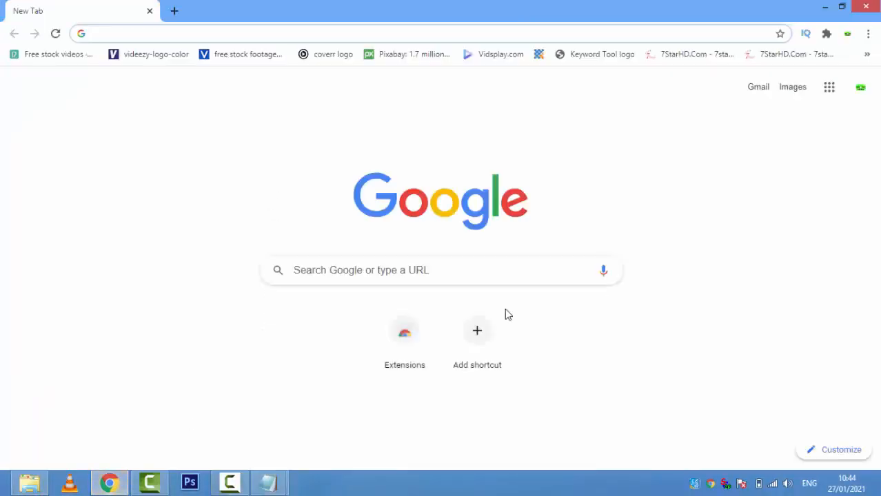
{"action": "left_click", "coordinate": [362, 270]}
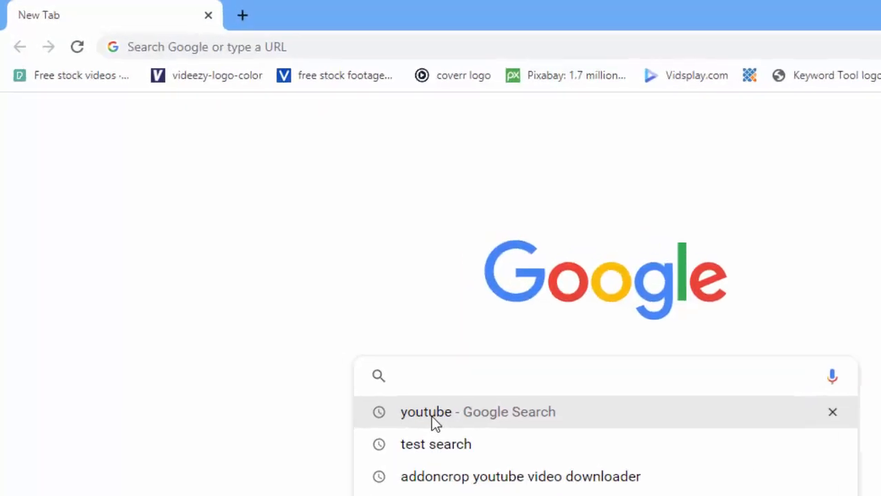
{"action": "left_click", "coordinate": [311, 300]}
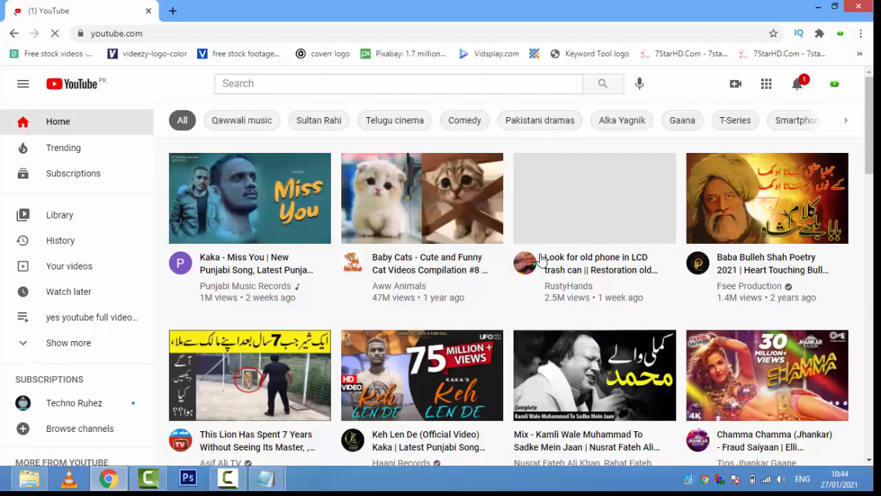
Step: Open the video "This Lion Has Spent 7 Years Without Seeing Its Master" and look over its watch page
{"action": "scroll", "coordinate": [380, 400], "scroll_direction": "down", "scroll_amount": 1}
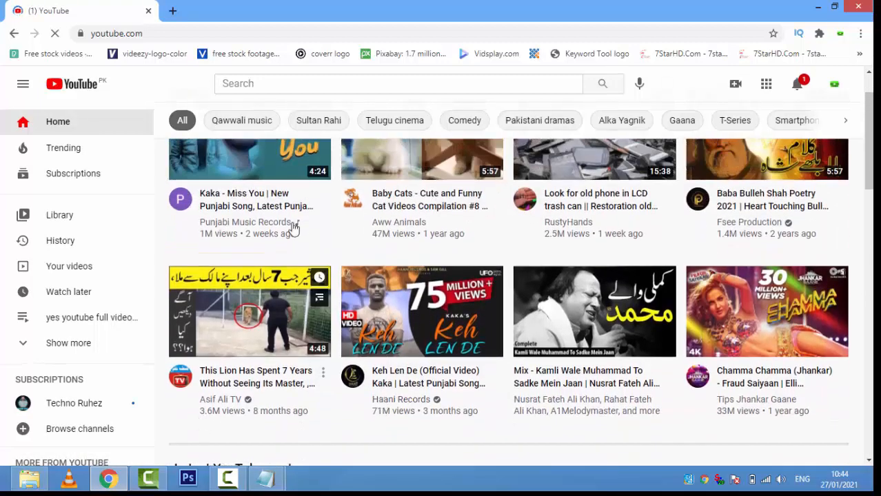
{"action": "left_click", "coordinate": [227, 331]}
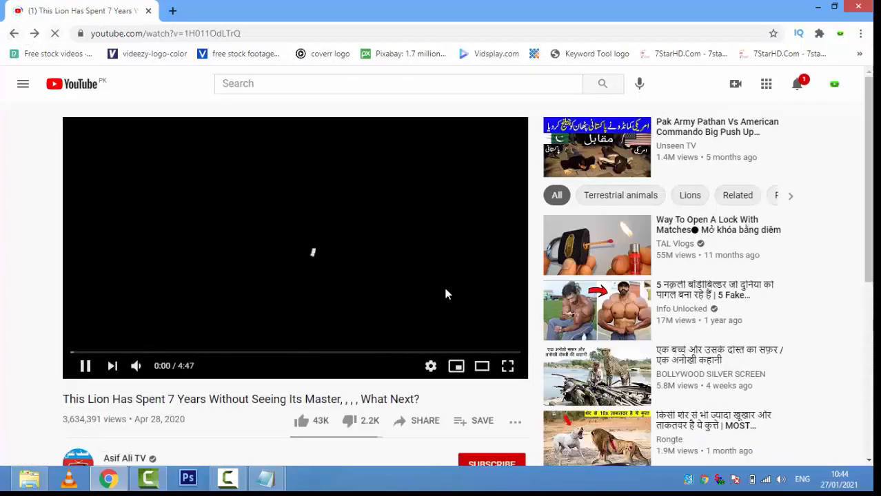
{"action": "left_click", "coordinate": [84, 366]}
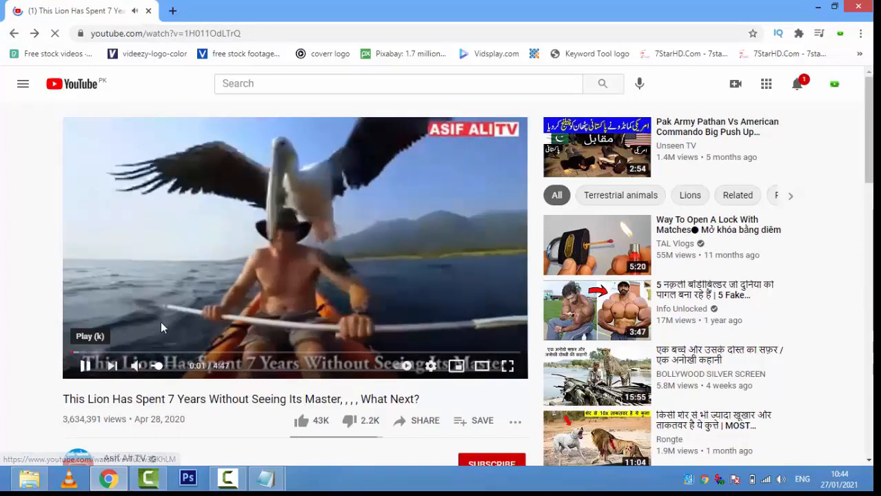
{"action": "scroll", "coordinate": [174, 329], "scroll_direction": "down", "scroll_amount": 3}
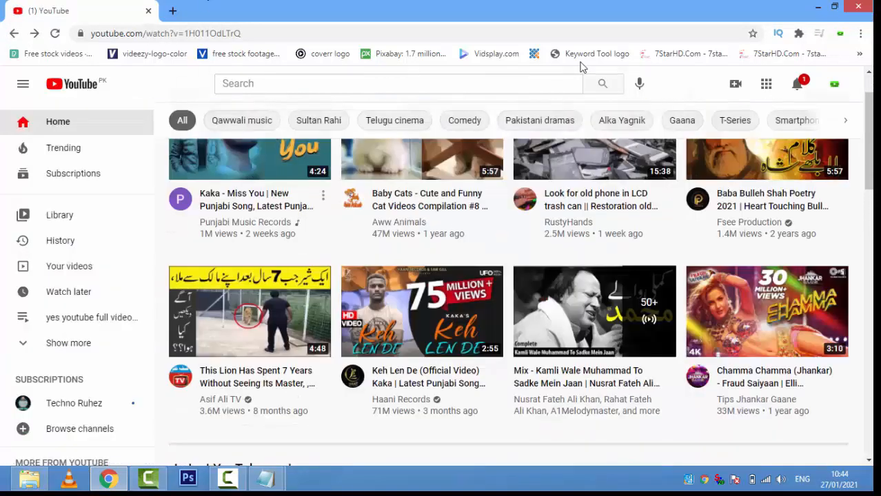
Step: Minimize the browser and Notepad windows
{"action": "left_click", "coordinate": [818, 7]}
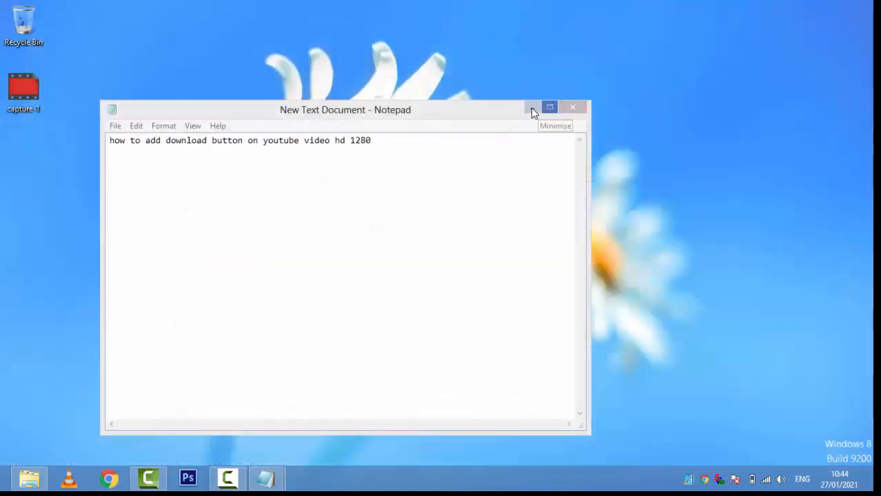
{"action": "left_click", "coordinate": [532, 108]}
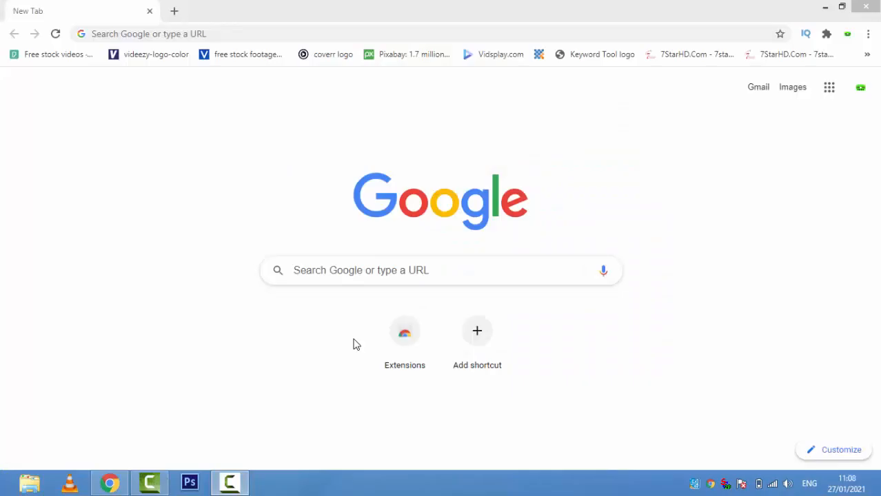
Step: Search Google for "adncrop" and open the Addoncrop "Free YouTube Downloader" result
{"action": "left_click", "coordinate": [373, 270]}
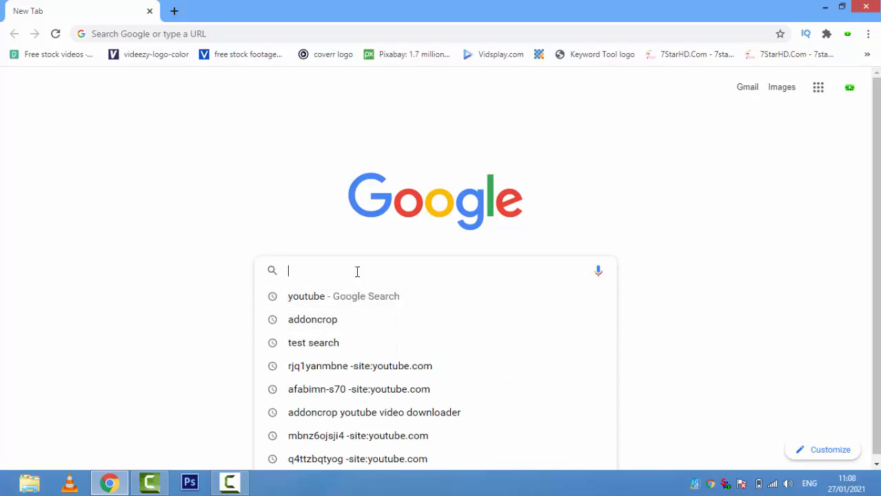
{"action": "type", "text": "a"}
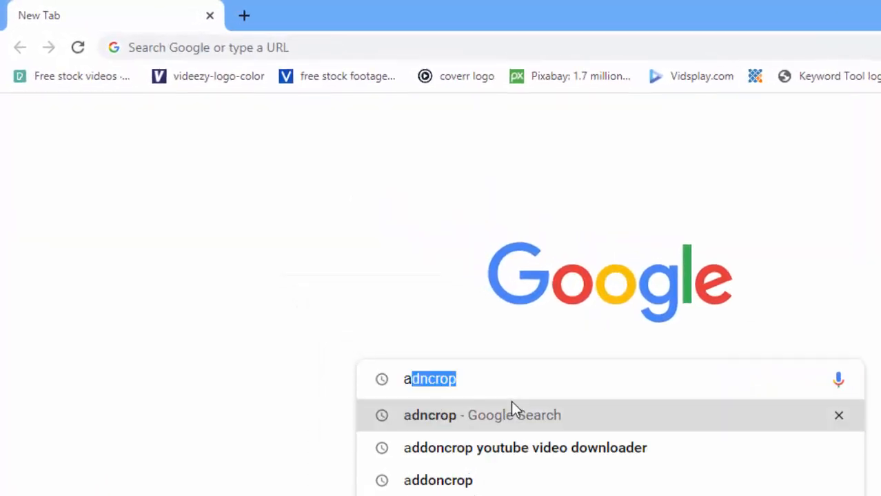
{"action": "left_click", "coordinate": [510, 385]}
{"action": "key", "text": "Return"}
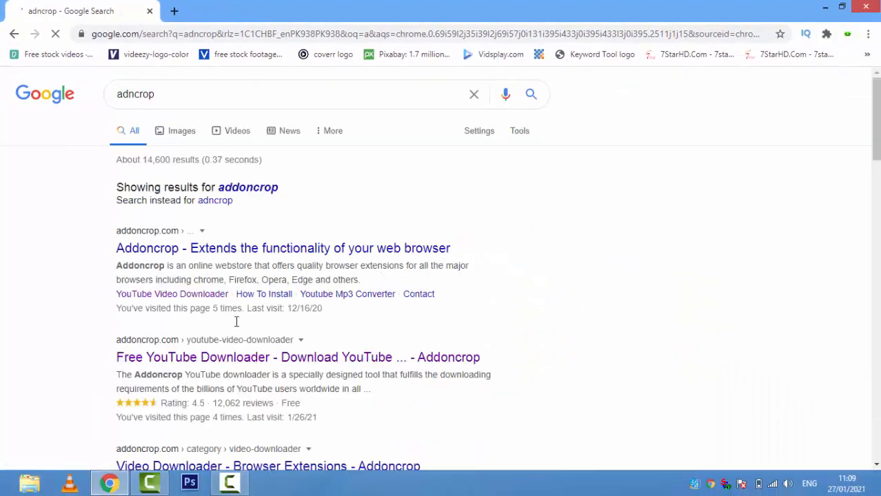
{"action": "scroll", "coordinate": [173, 330], "scroll_direction": "down", "scroll_amount": 1}
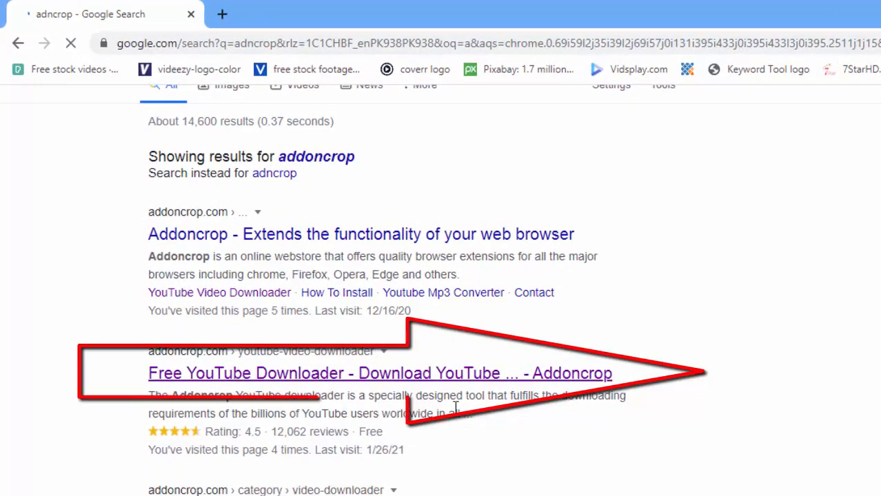
{"action": "left_click", "coordinate": [345, 377]}
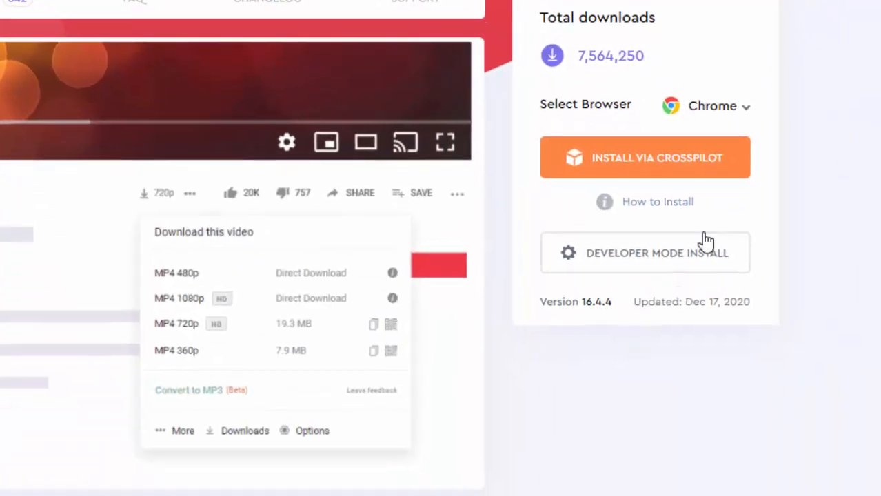
Step: Check the supported browsers, keep Chrome as the target, and start the downloader's installation via CrossPilot
{"action": "left_click", "coordinate": [745, 123]}
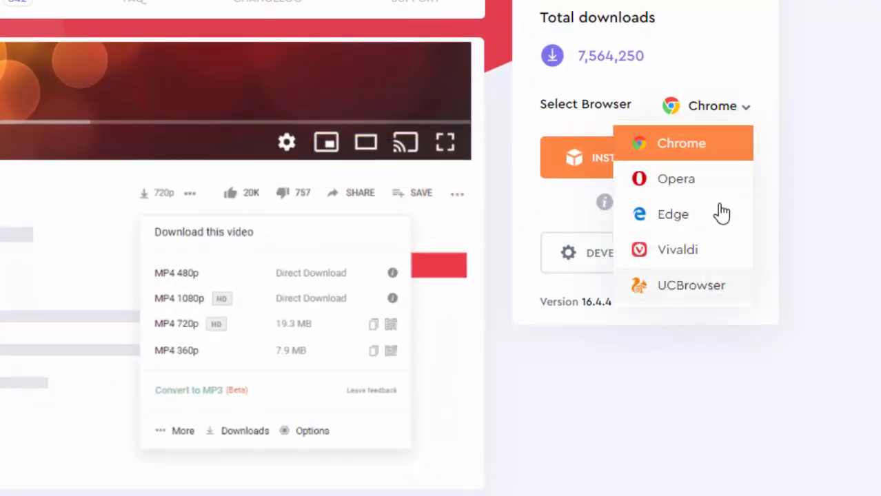
{"action": "left_click", "coordinate": [842, 218]}
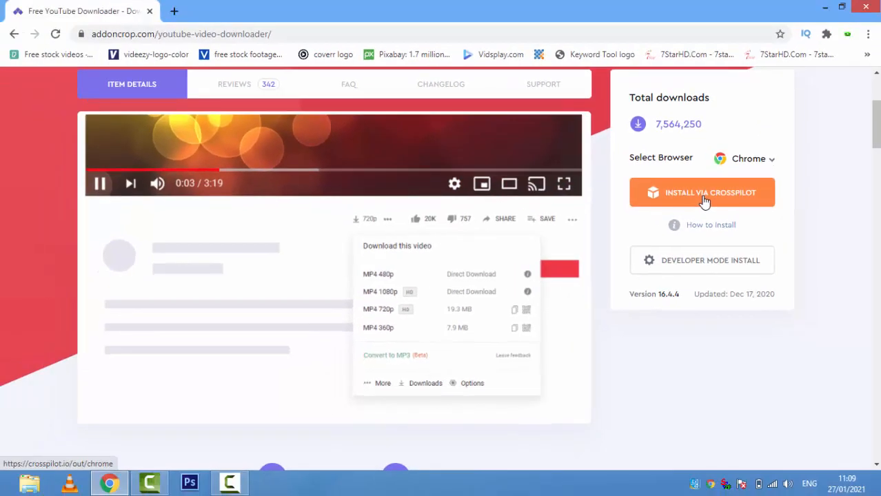
{"action": "left_click", "coordinate": [667, 173]}
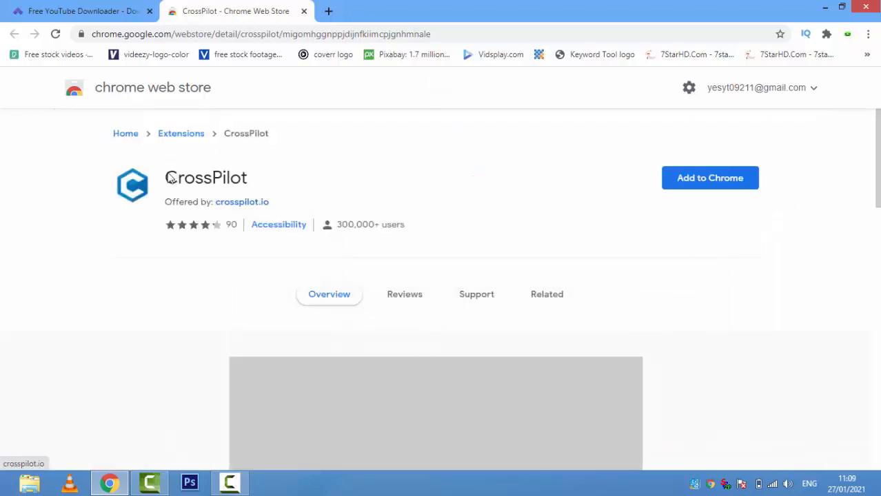
Step: Add the CrossPilot extension to Chrome from the Chrome Web Store and confirm its installation
{"action": "double_click", "coordinate": [206, 178]}
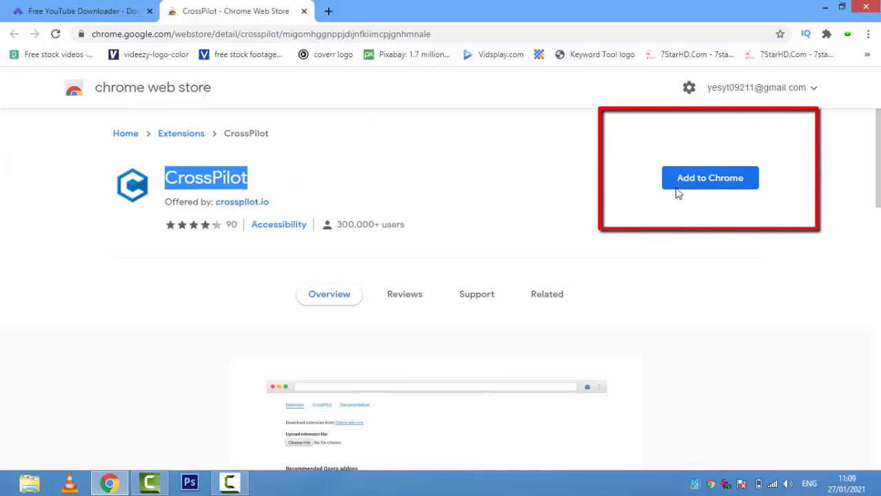
{"action": "left_click", "coordinate": [716, 185]}
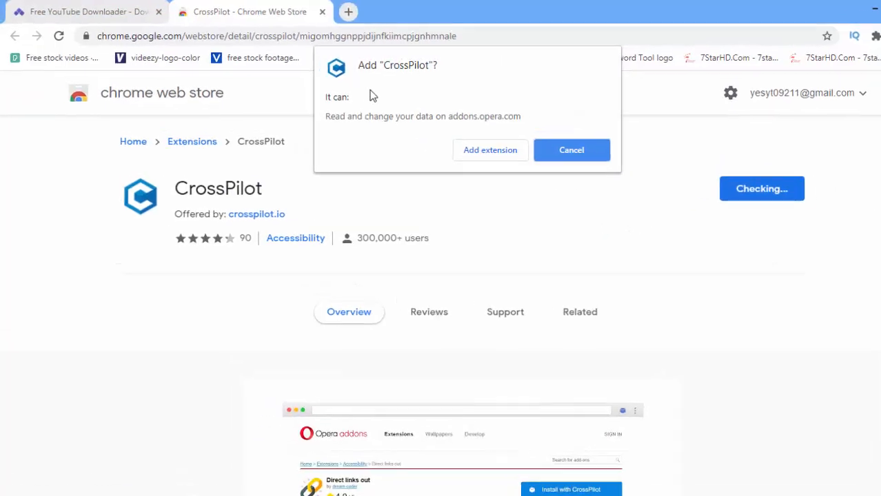
{"action": "left_click", "coordinate": [635, 197]}
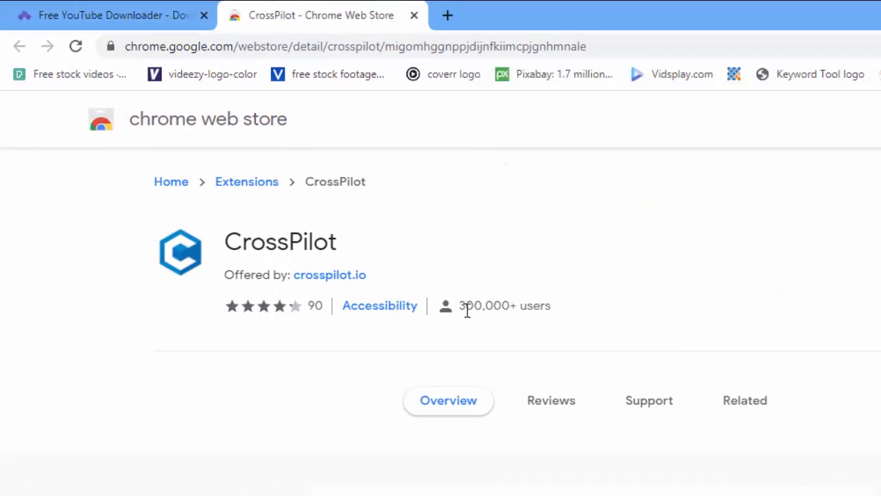
{"action": "left_click_drag", "start_coordinate": [491, 306], "coordinate": [561, 310]}
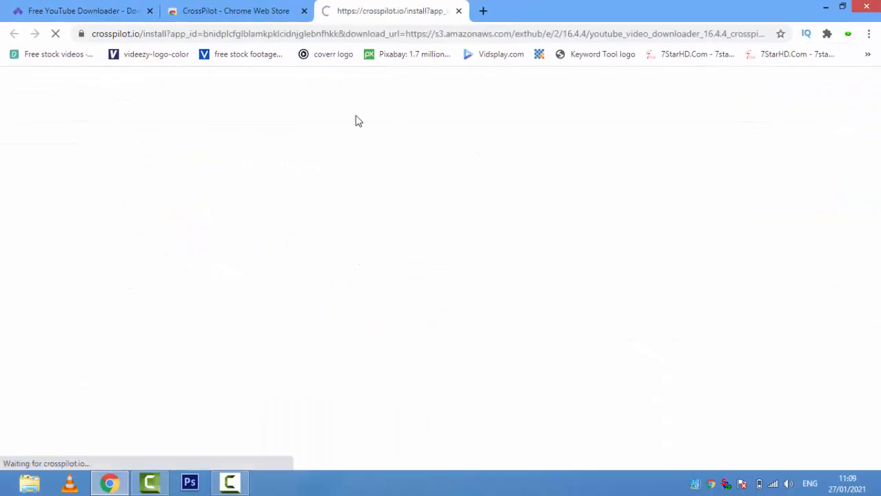
Step: Grant CrossPilot the permissions required by YouTube Video Downloader and allow the additional permissions request
{"action": "left_click", "coordinate": [262, 8]}
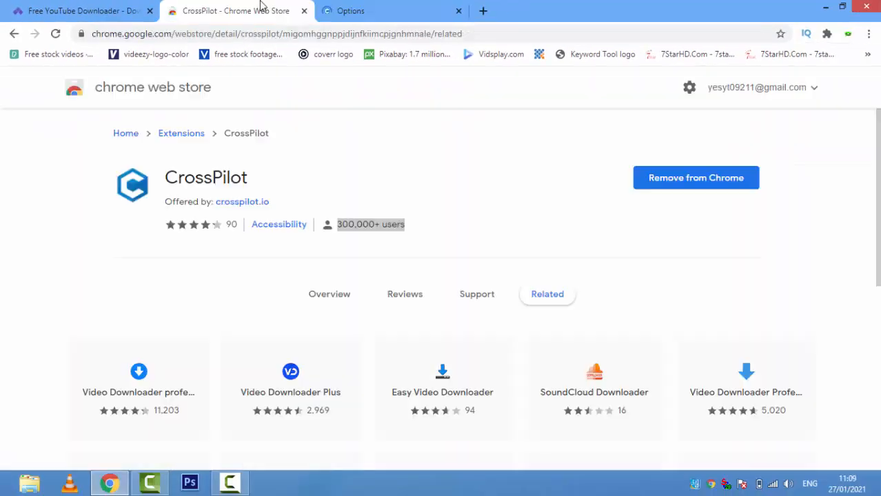
{"action": "left_click", "coordinate": [367, 5]}
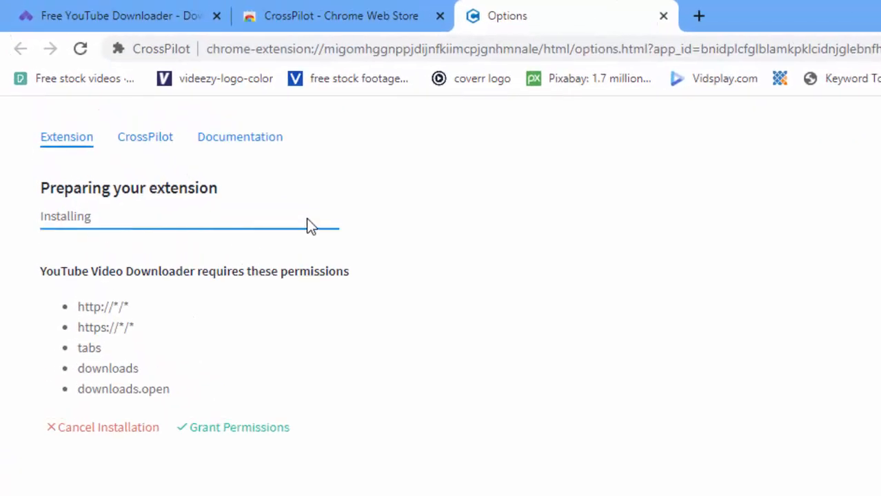
{"action": "left_click", "coordinate": [253, 435]}
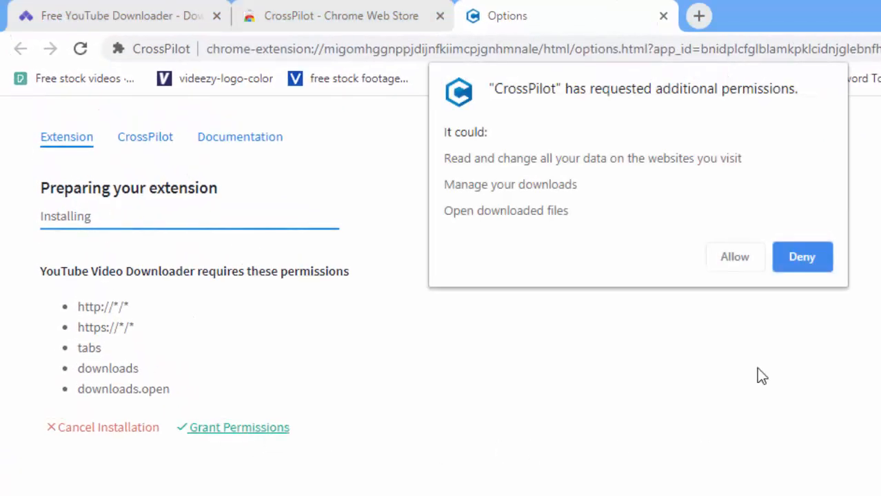
{"action": "left_click", "coordinate": [687, 257]}
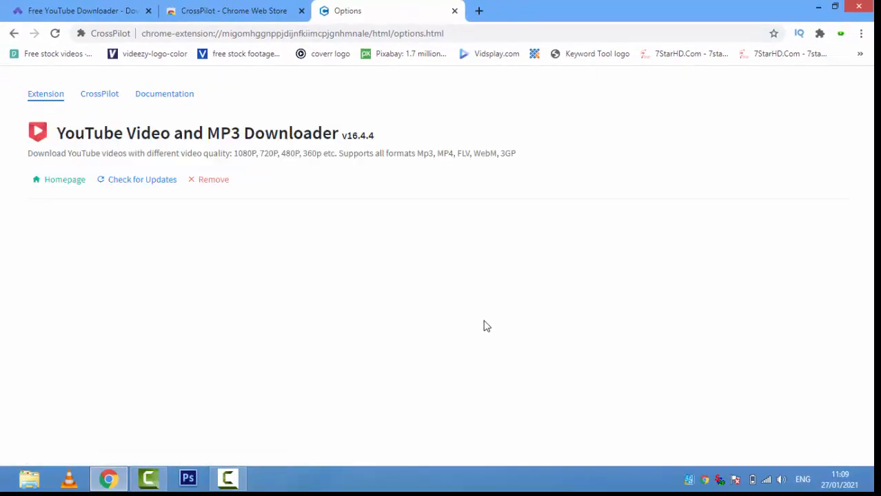
Step: Review the YouTube Video and MP3 Downloader settings and view the Addoncrop welcome page
{"action": "left_click", "coordinate": [412, 8]}
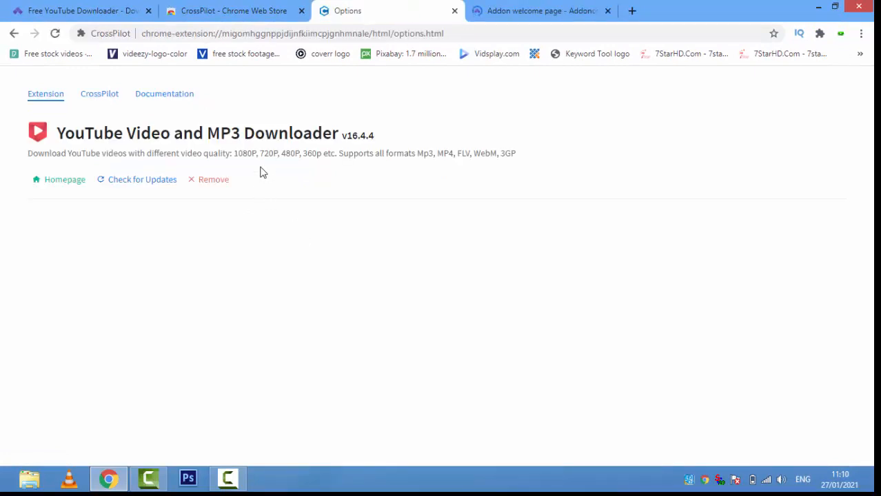
{"action": "scroll", "coordinate": [295, 261], "scroll_direction": "down", "scroll_amount": 2}
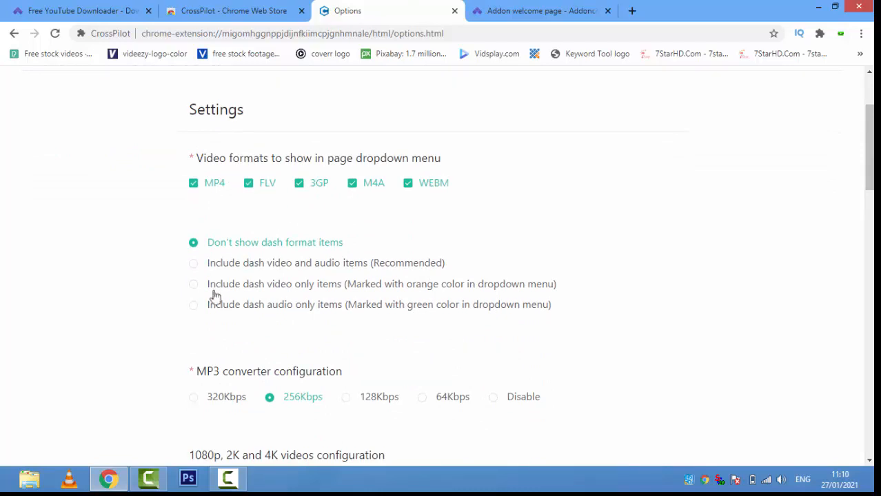
{"action": "scroll", "coordinate": [324, 312], "scroll_direction": "down", "scroll_amount": 3}
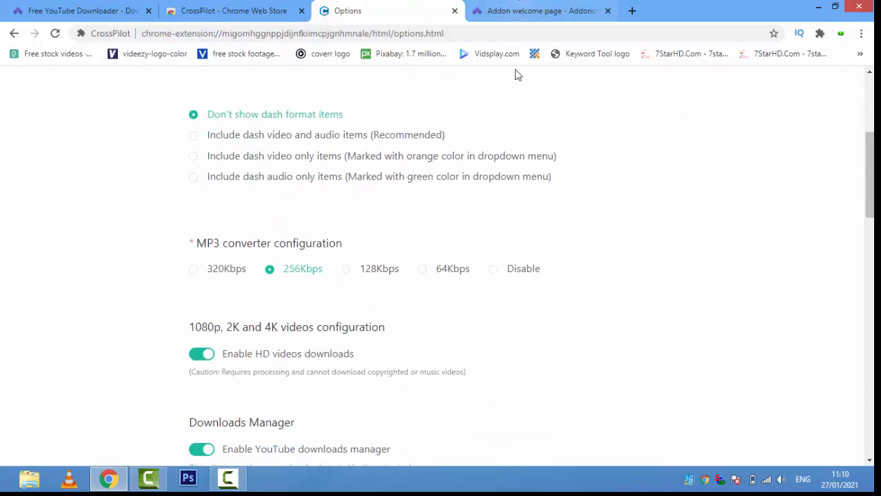
{"action": "left_click", "coordinate": [523, 10]}
{"action": "scroll", "coordinate": [348, 266], "scroll_direction": "down", "scroll_amount": 1}
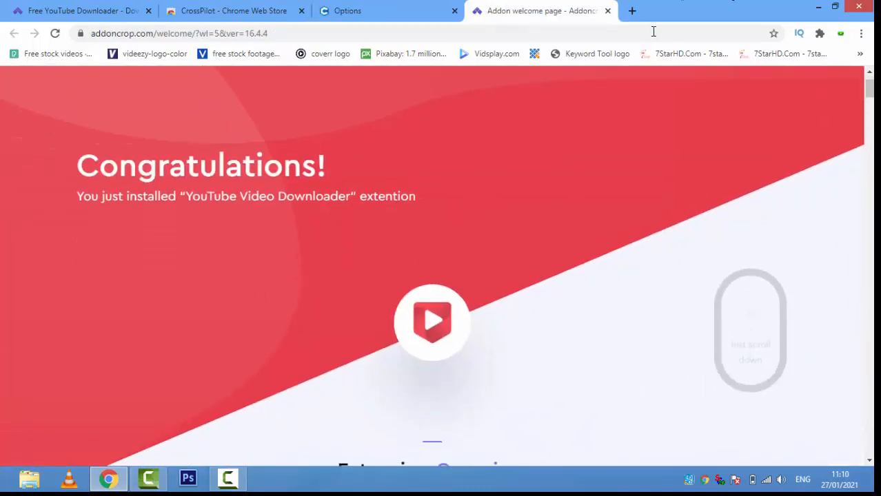
Step: Close the browser and refresh the desktop
{"action": "left_click", "coordinate": [862, 8]}
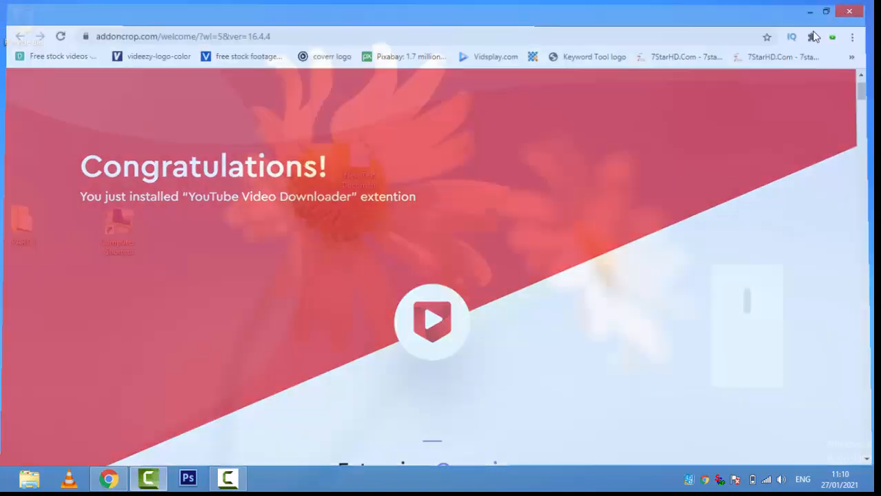
{"action": "right_click", "coordinate": [384, 78]}
{"action": "left_click", "coordinate": [420, 114]}
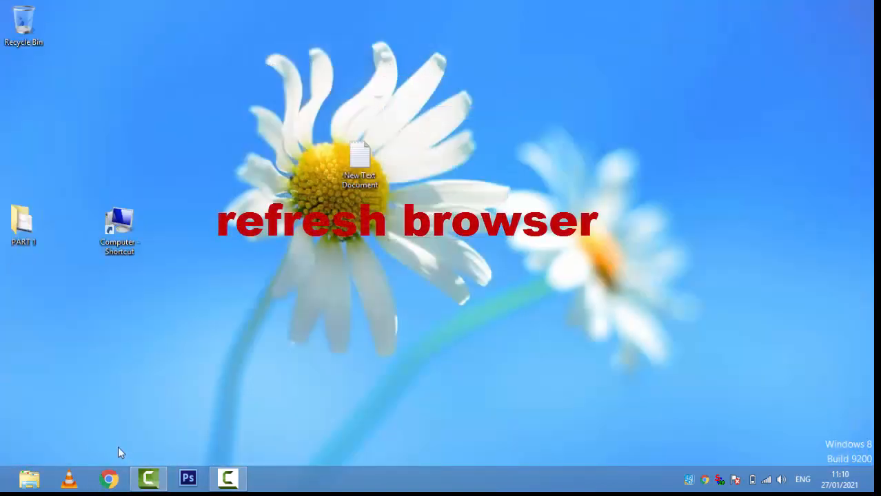
Step: Switch to Google Chrome and open the YouTube home page through the suggested youtube search
{"action": "left_click", "coordinate": [109, 479]}
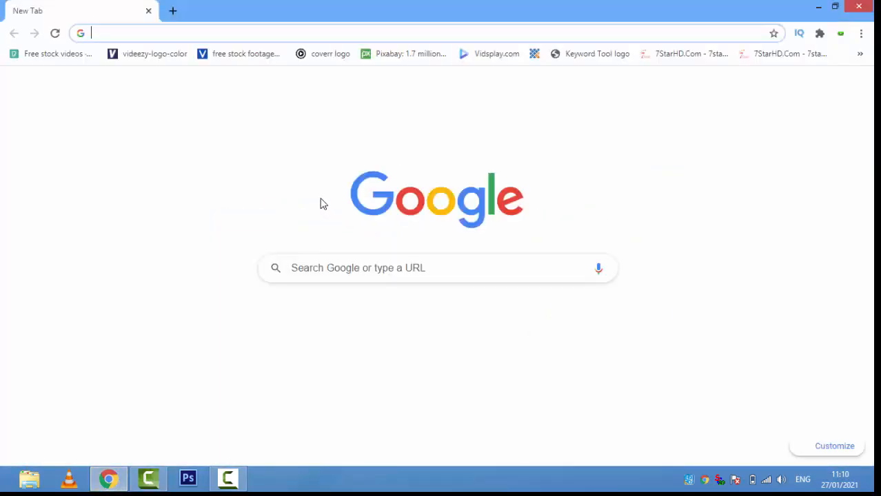
{"action": "left_click", "coordinate": [413, 268]}
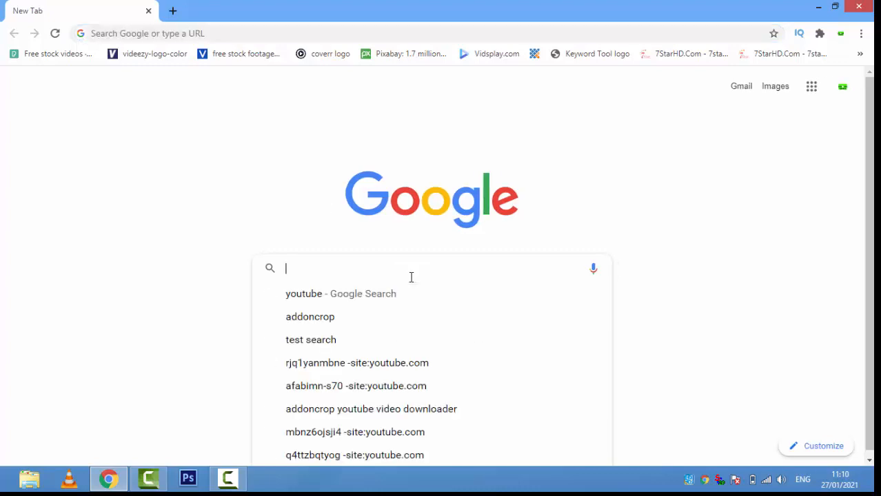
{"action": "left_click", "coordinate": [323, 303]}
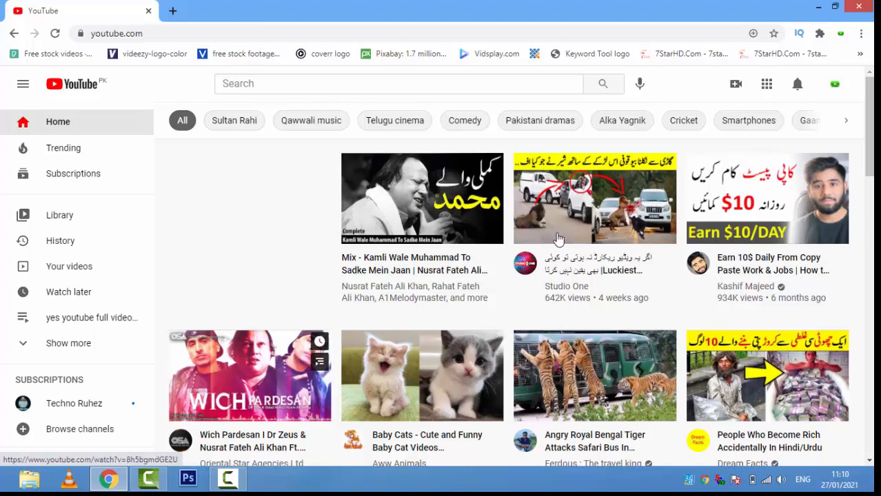
Step: Open the "Wich Pardesan" video from the YouTube home feed and pause its playback
{"action": "scroll", "coordinate": [246, 299], "scroll_direction": "down", "scroll_amount": 1}
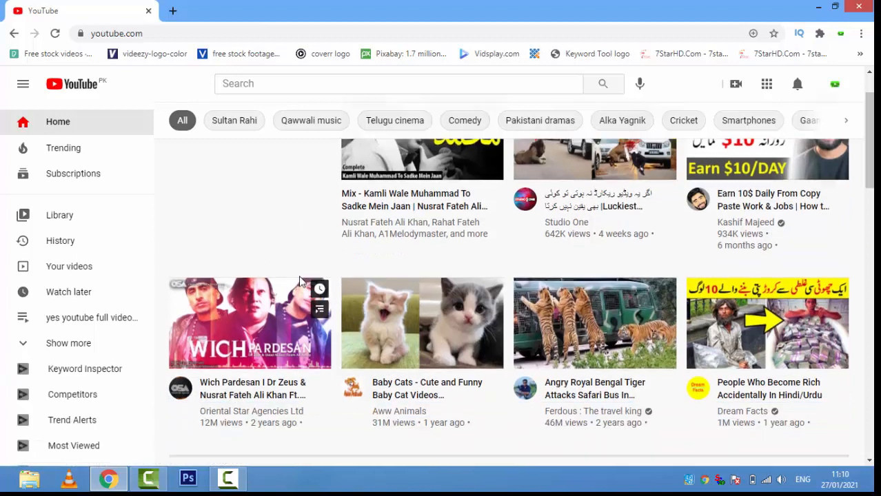
{"action": "left_click", "coordinate": [260, 332]}
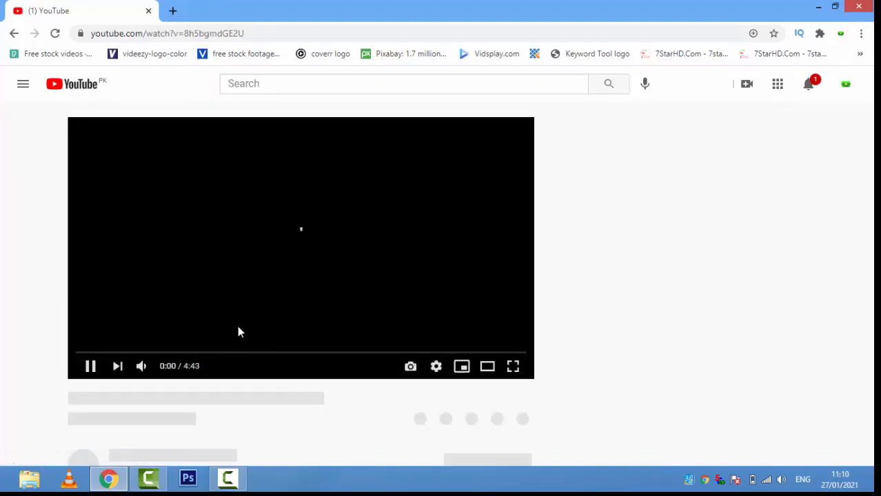
{"action": "left_click", "coordinate": [90, 366]}
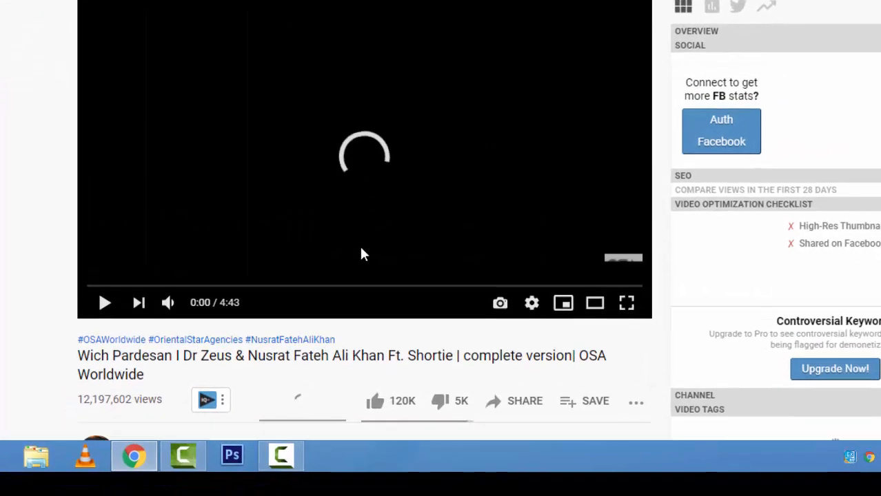
Step: Show the download formats available for the "Wich Pardesan" video and start downloading it as an MP4 file
{"action": "scroll", "coordinate": [295, 311], "scroll_direction": "down", "scroll_amount": 2}
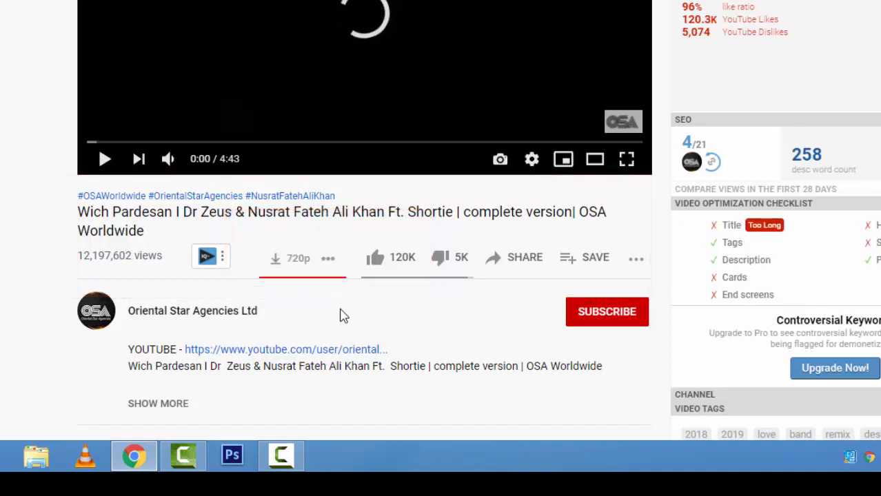
{"action": "left_click", "coordinate": [328, 258]}
{"action": "scroll", "coordinate": [345, 276], "scroll_direction": "down", "scroll_amount": 2}
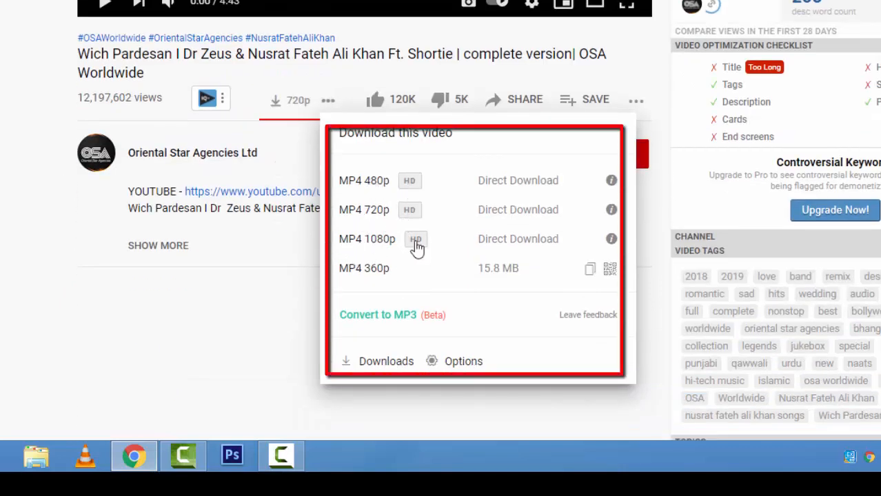
{"action": "left_click", "coordinate": [415, 192]}
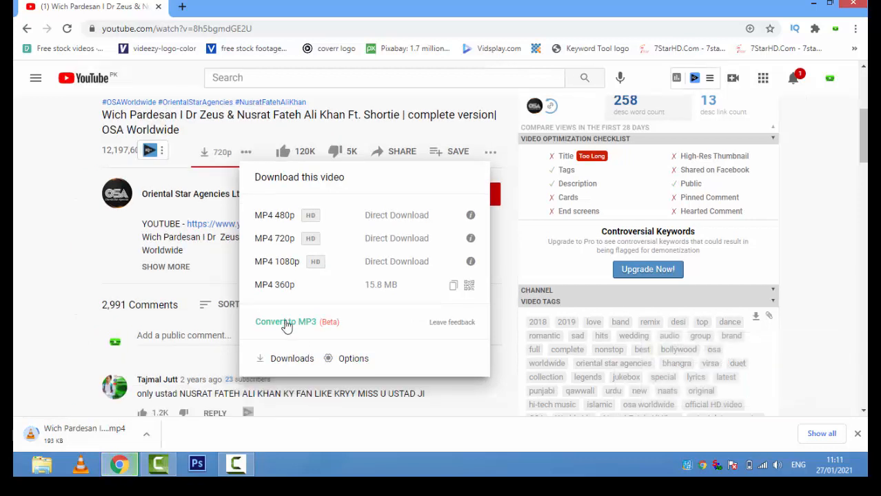
Step: Convert the full video to MP3 at 256Kbps, download it, and minimize the browser
{"action": "left_click", "coordinate": [272, 322]}
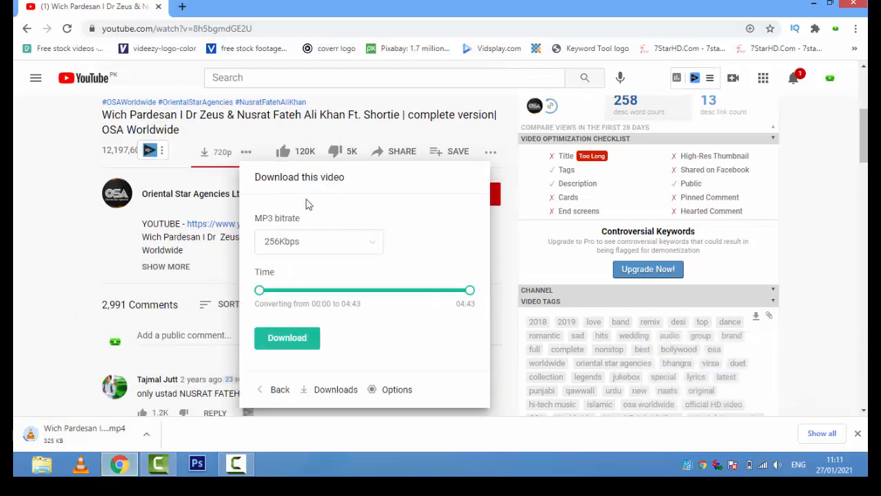
{"action": "left_click", "coordinate": [306, 341]}
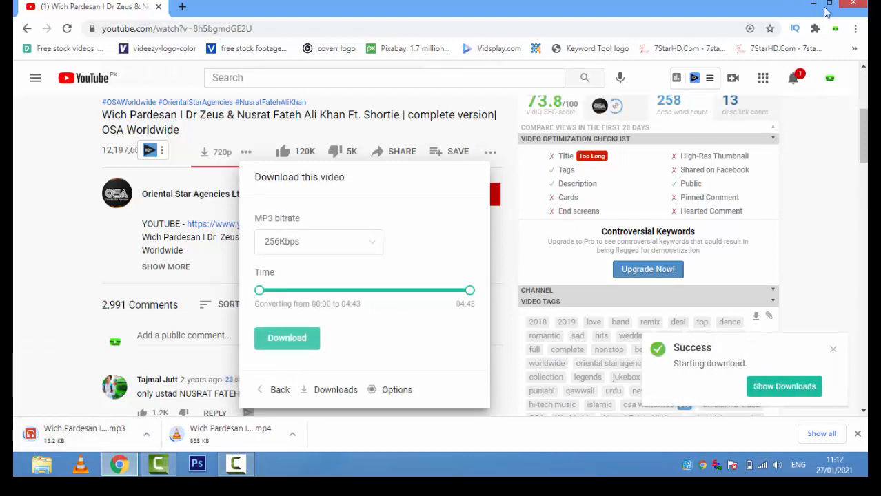
{"action": "left_click", "coordinate": [814, 5]}
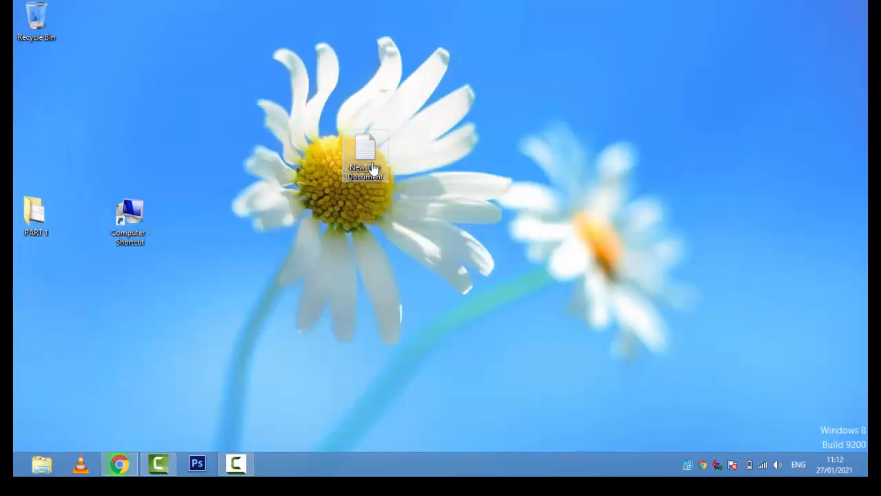
Step: Open New Text Document from the desktop in Notepad and write "THANKS FOR WATCHING" and, lower down, "SUBSCRIBE YESYT SEARCH CHANNEL"
{"action": "double_click", "coordinate": [366, 158]}
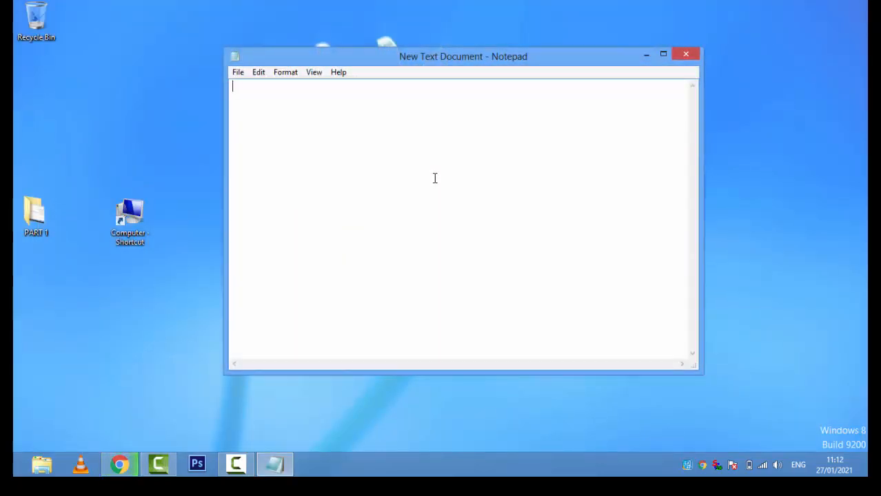
{"action": "type", "text": "THANKS FO"}
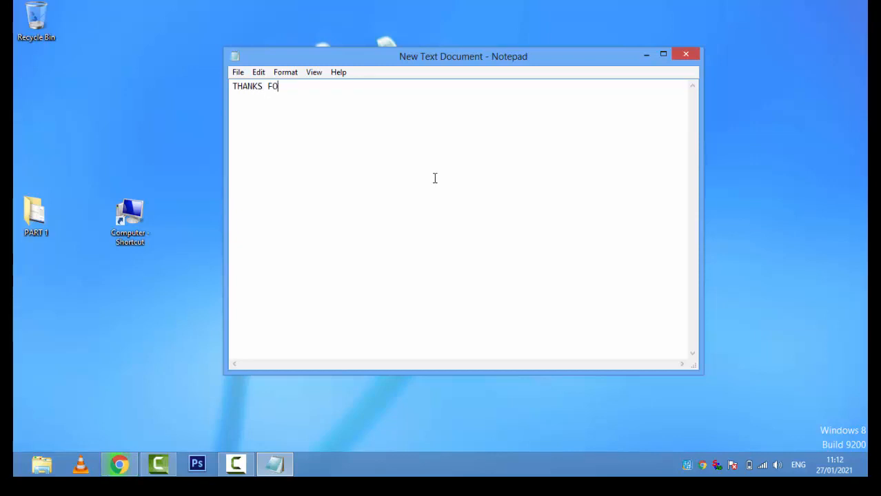
{"action": "type", "text": "R WAT"}
{"action": "type", "text": "CHING   "}
{"action": "type", "text": "SUBSCR"}
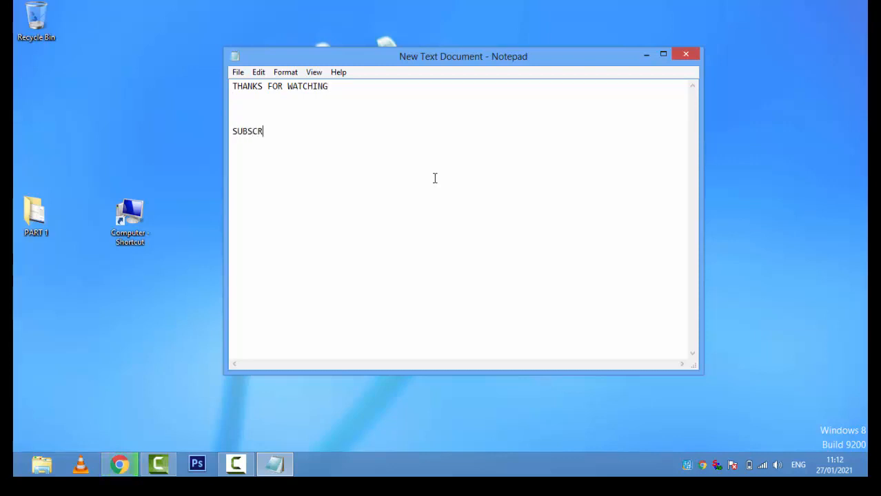
{"action": "type", "text": "IBE YESYT SEARCH CHANNEL"}
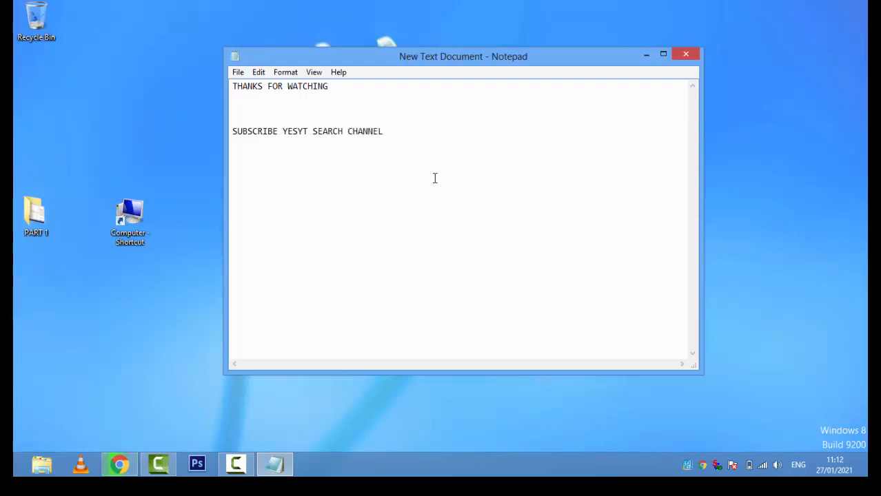
{"action": "key", "text": "ctrl+a"}
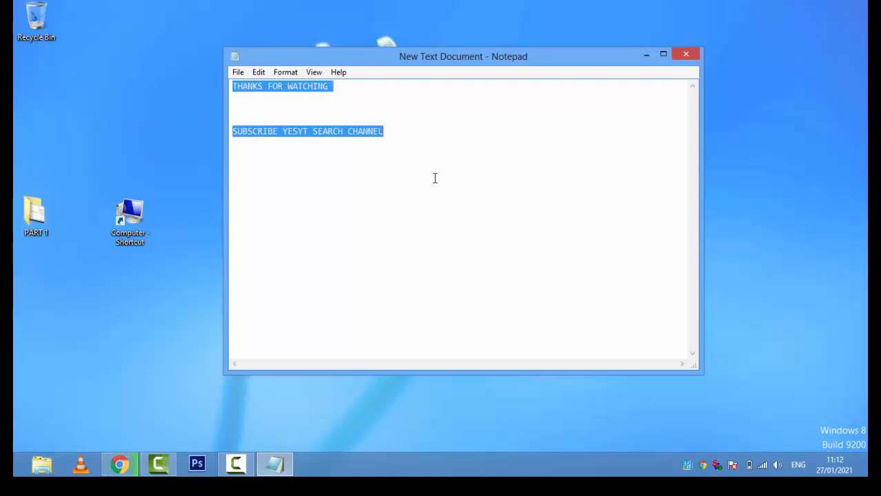
{"action": "left_click", "coordinate": [426, 162]}
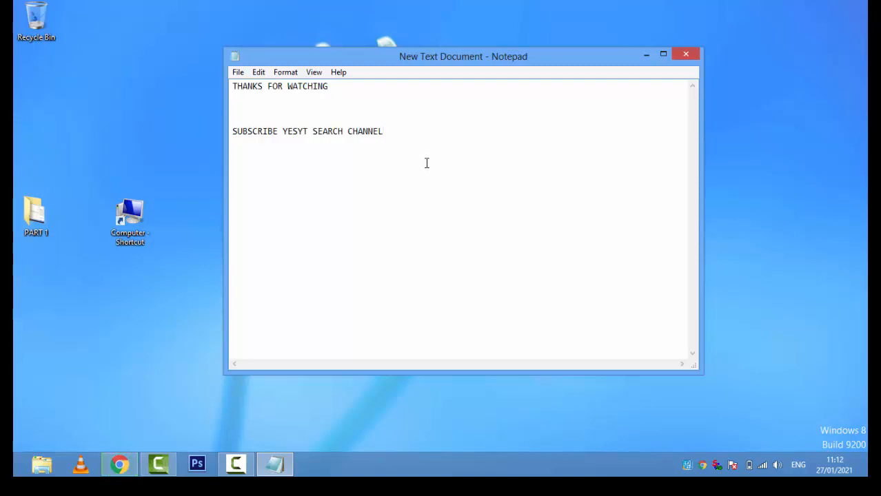